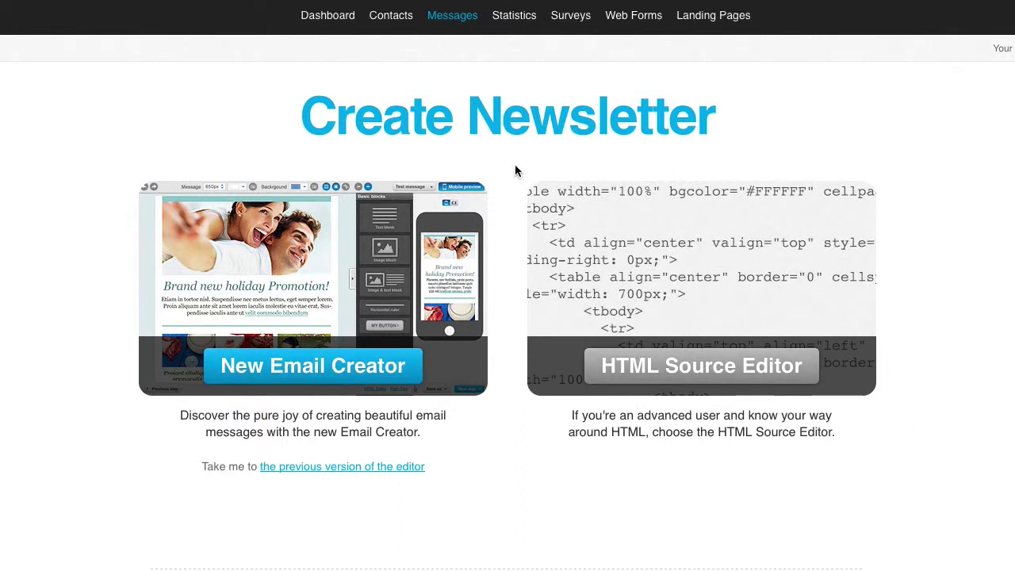
Step: Open GetResponse's Create Newsletter page from the Messages menu
mouse_move(444, 22)
Step: Start an HTML Source Editor newsletter named 'Demo' with subject 'Subject line', click-through tracking left on
left_click(704, 374)
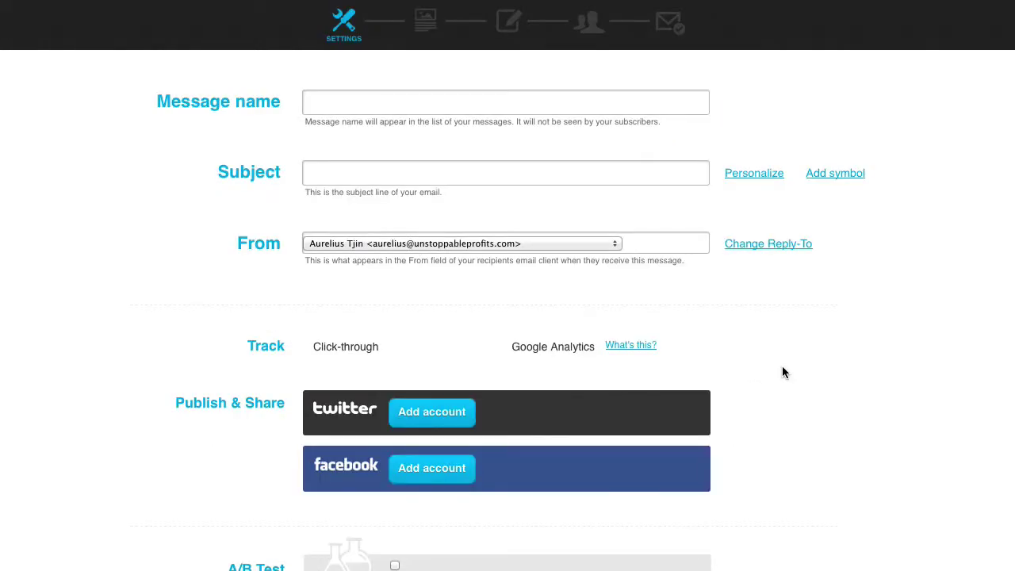
left_click(351, 100)
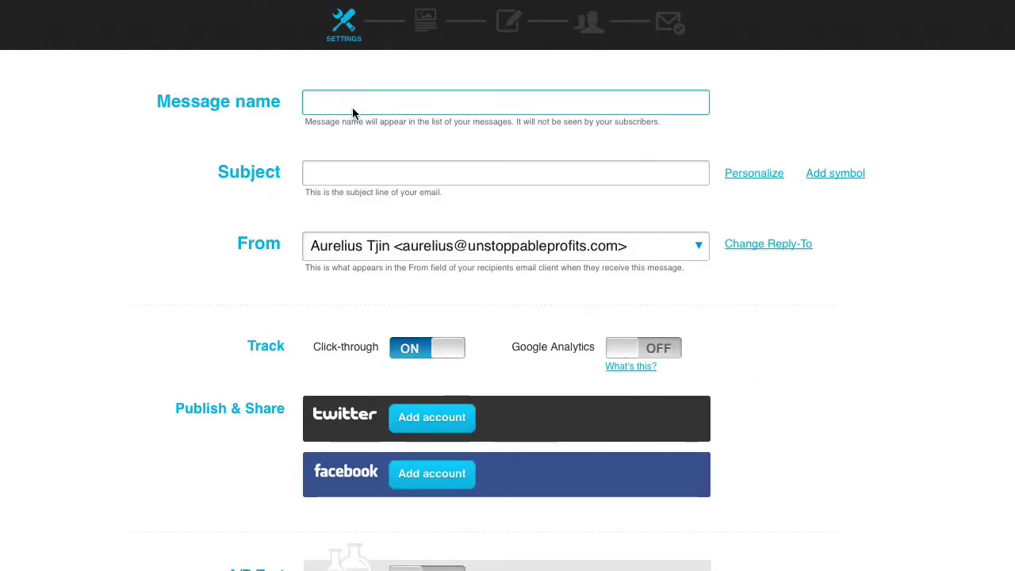
type("Demo")
key("Tab")
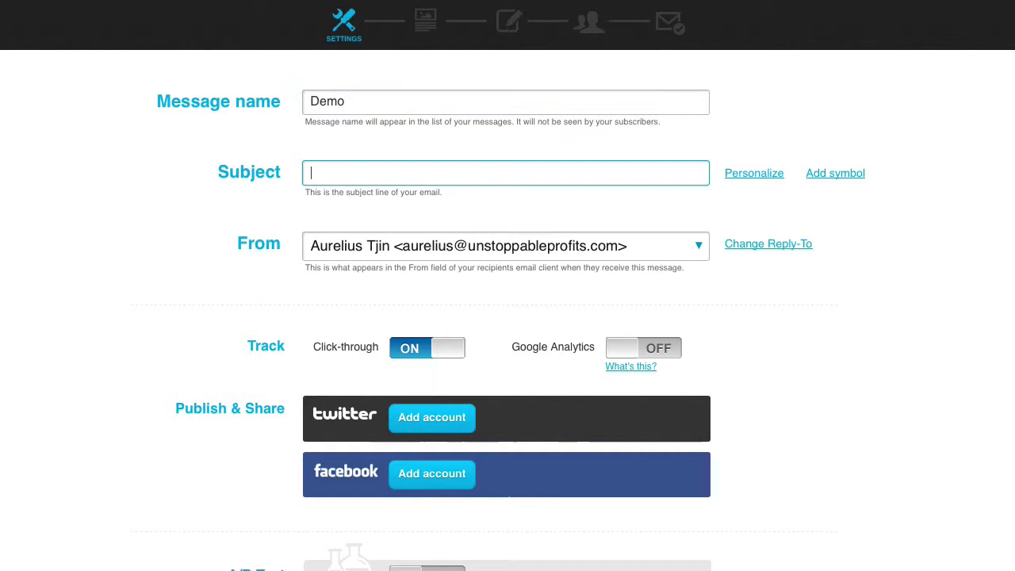
type("Subject line")
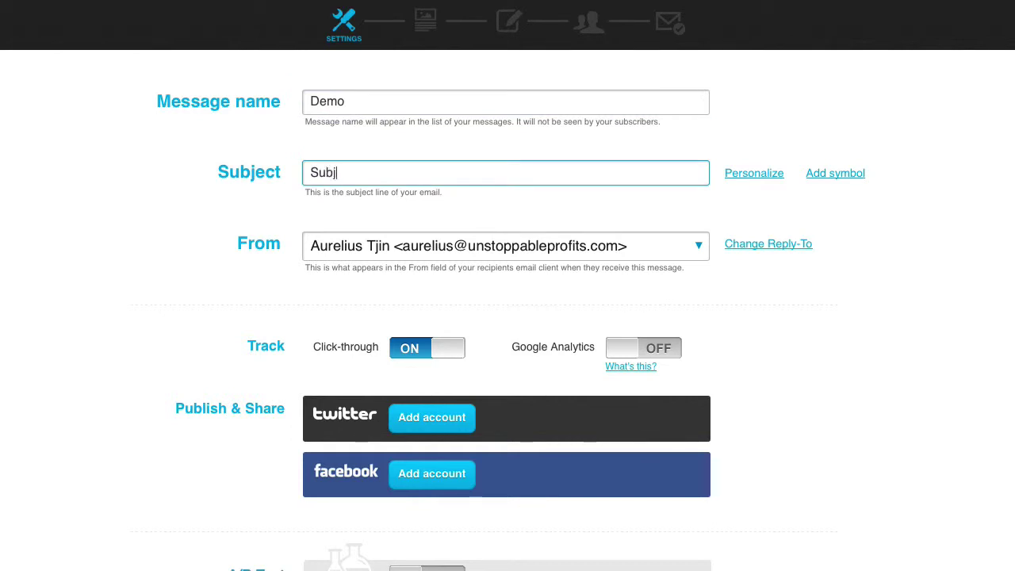
left_click(110, 301)
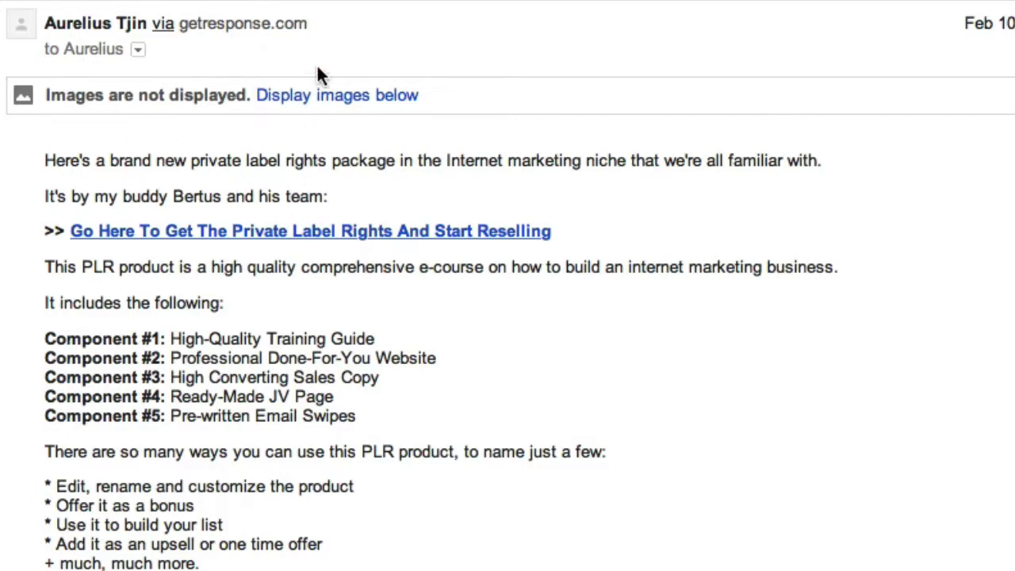
Step: Display the blocked images in the received GetResponse newsletter email
left_click(344, 99)
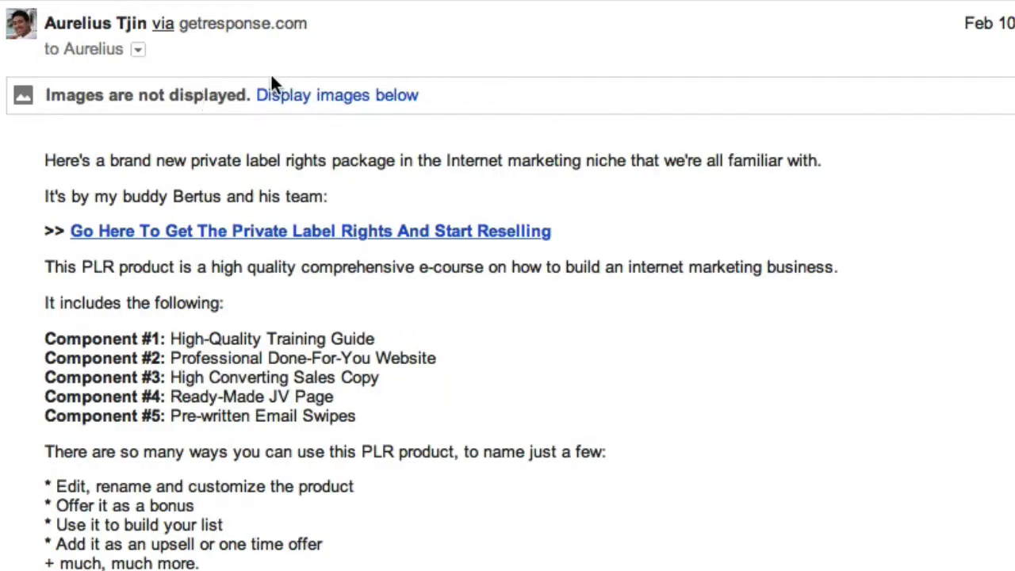
left_click(343, 97)
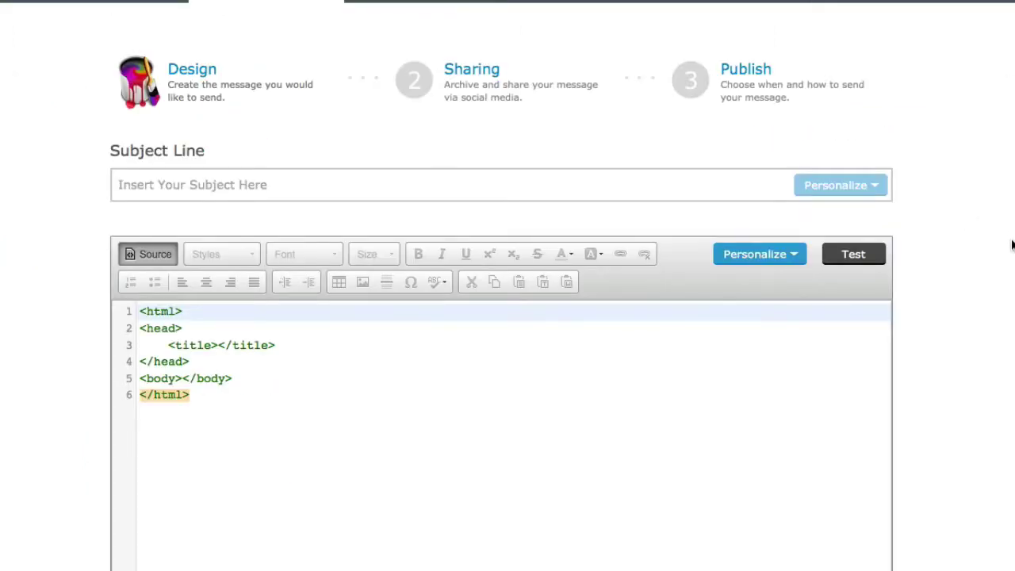
Step: Enter 'Subject' as the AWeber broadcast's subject line
scroll(1011, 347, "up", 1)
scroll(1009, 349, "down", 2)
scroll(1010, 352, "up", 2)
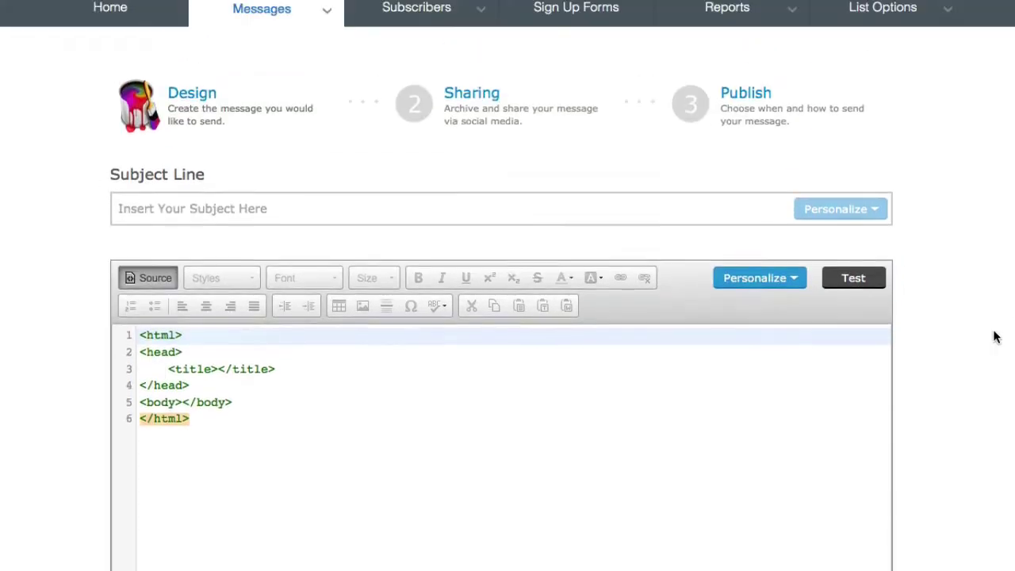
mouse_move(295, 23)
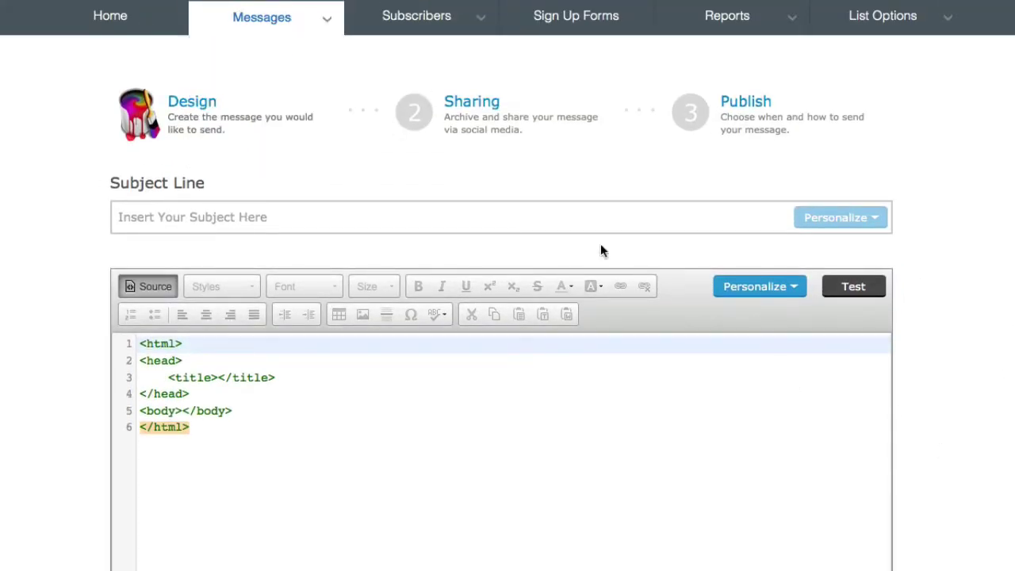
left_click(564, 210)
type("Sib")
key("BackSpace")
key("BackSpace")
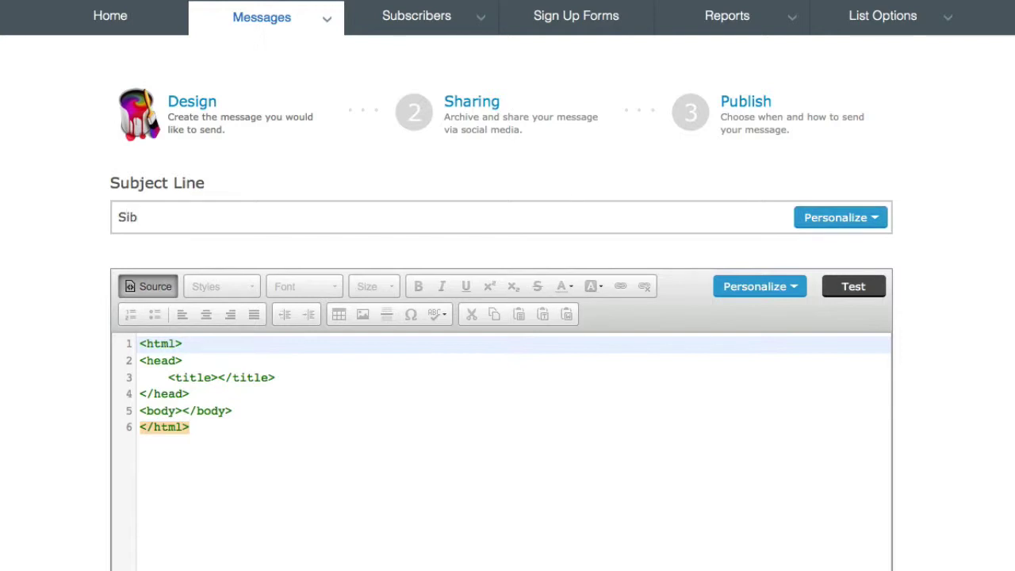
type("ubject")
Step: Fill the message body with sample lines 'asadasdsa', 'asd', 'as' and 'das'
left_click(507, 377)
left_click(178, 425)
left_click(181, 411)
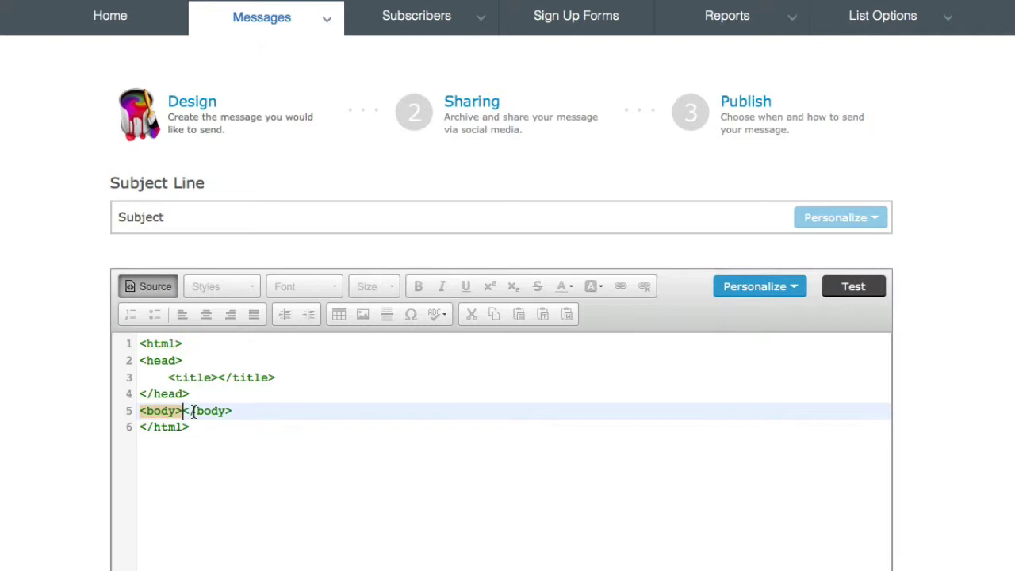
type("asadasdsa")
left_click(150, 286)
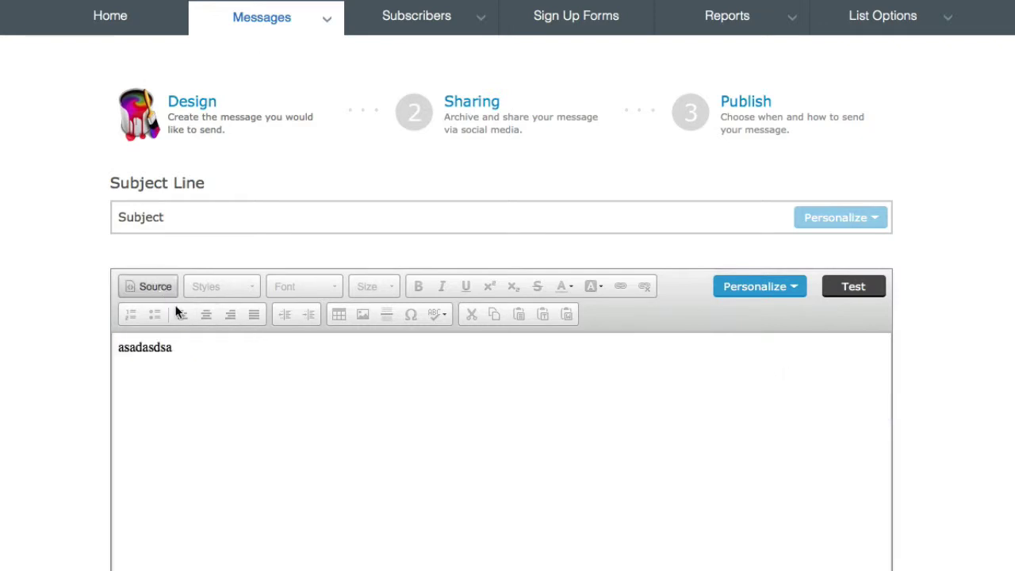
key("Return")
key("Return")
type("asd")
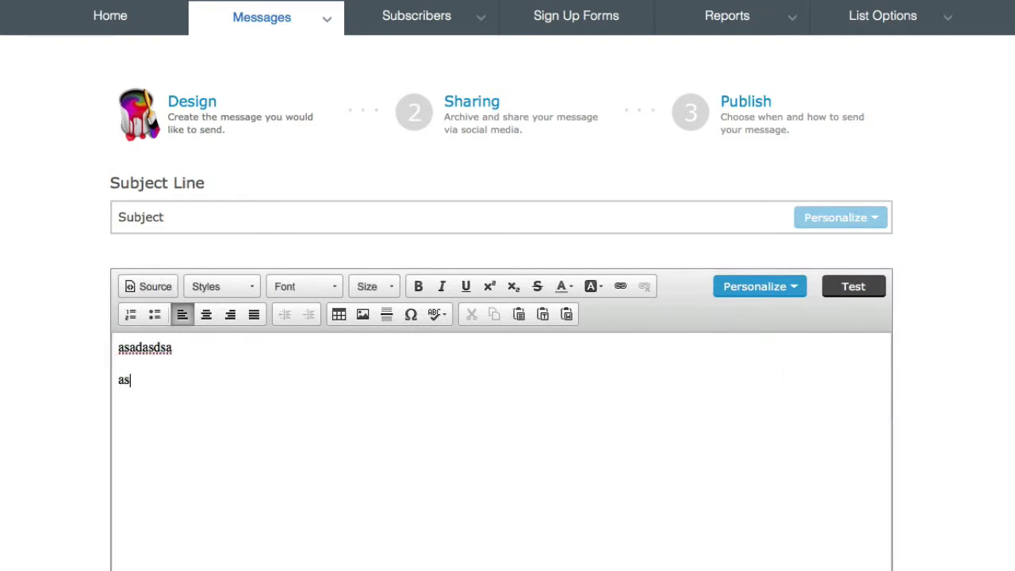
key("Return")
type("as")
key("Return")
type("das")
scroll(334, 416, "down", 3)
scroll(518, 421, "down", 3)
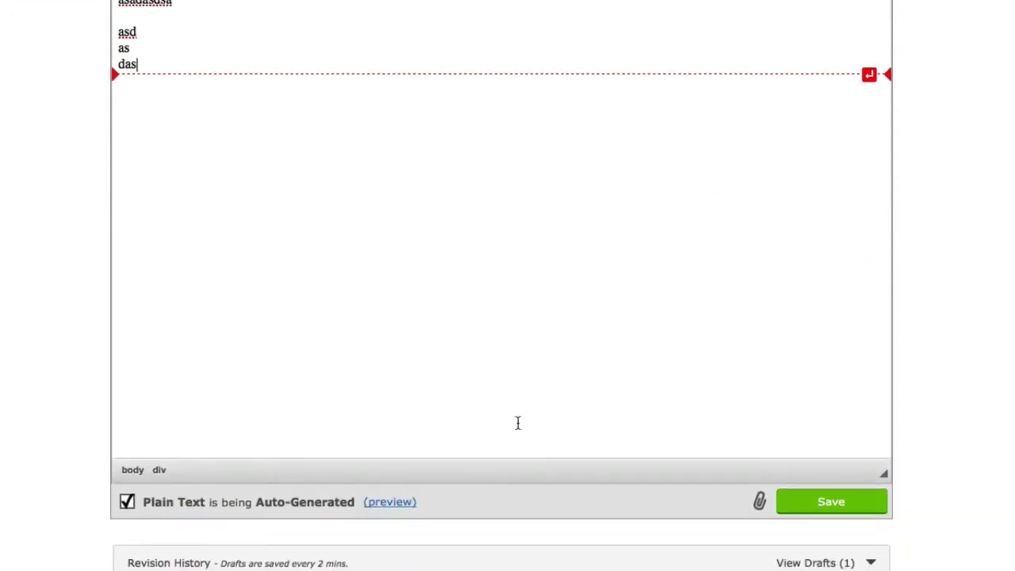
Step: Turn off broadcast sharing and enable click tracking on website links in the message
left_click(839, 529)
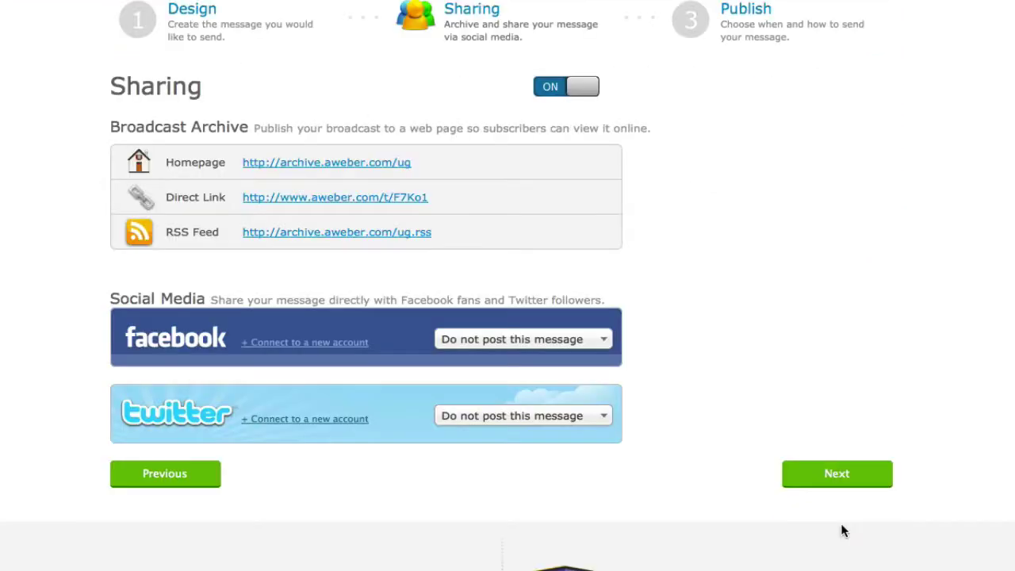
scroll(719, 311, "up", 2)
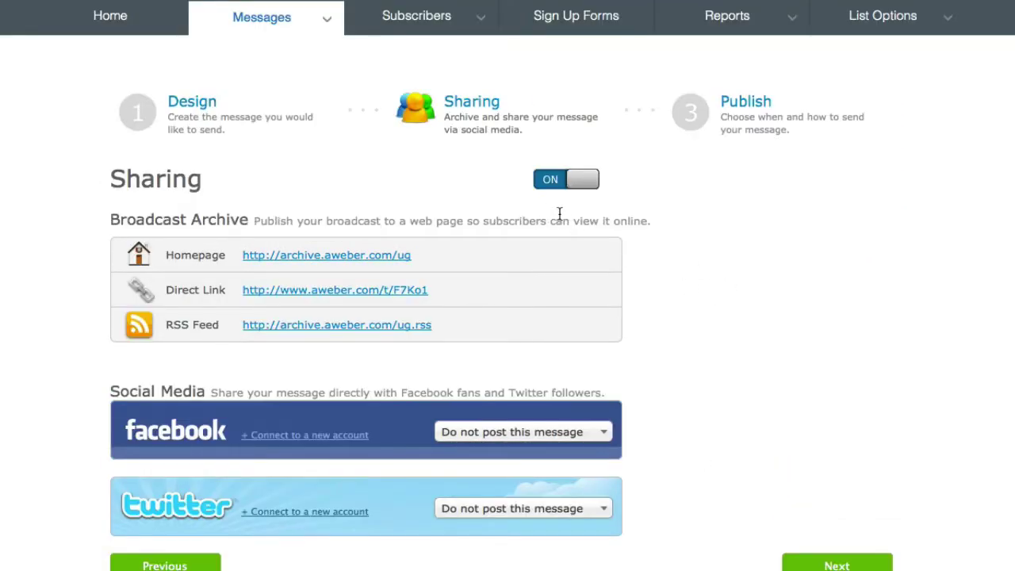
left_click(551, 180)
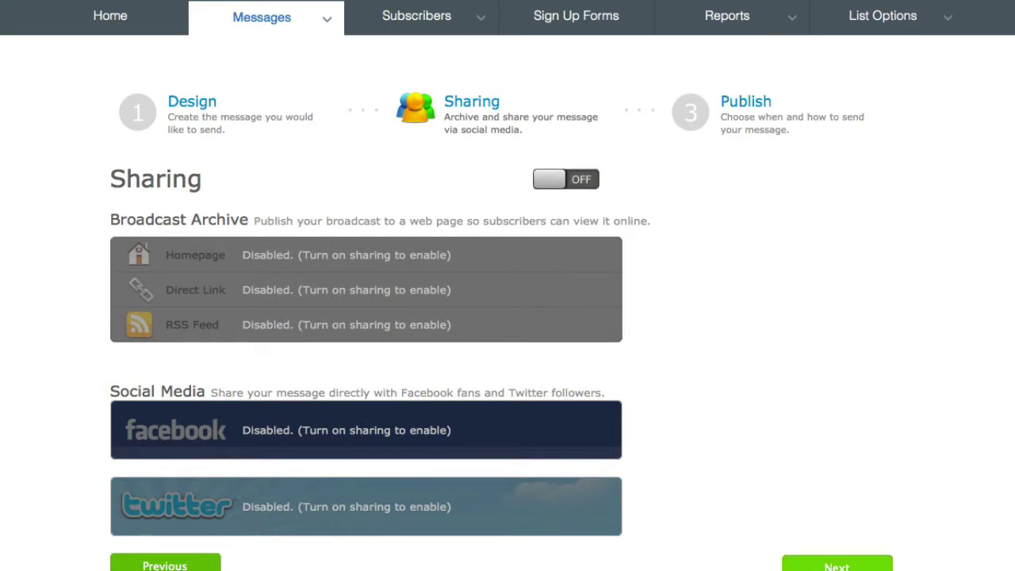
left_click(791, 564)
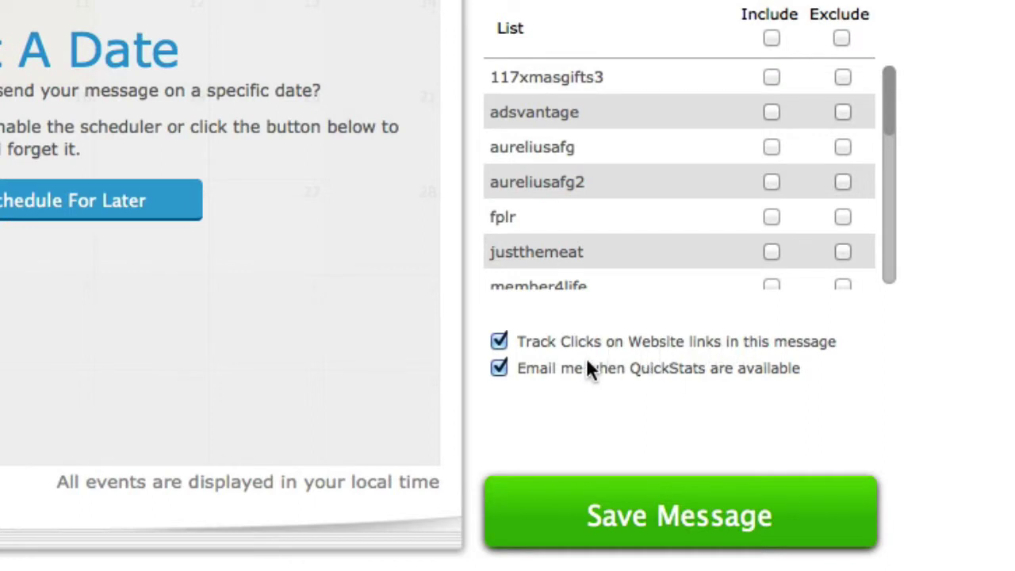
left_click(498, 343)
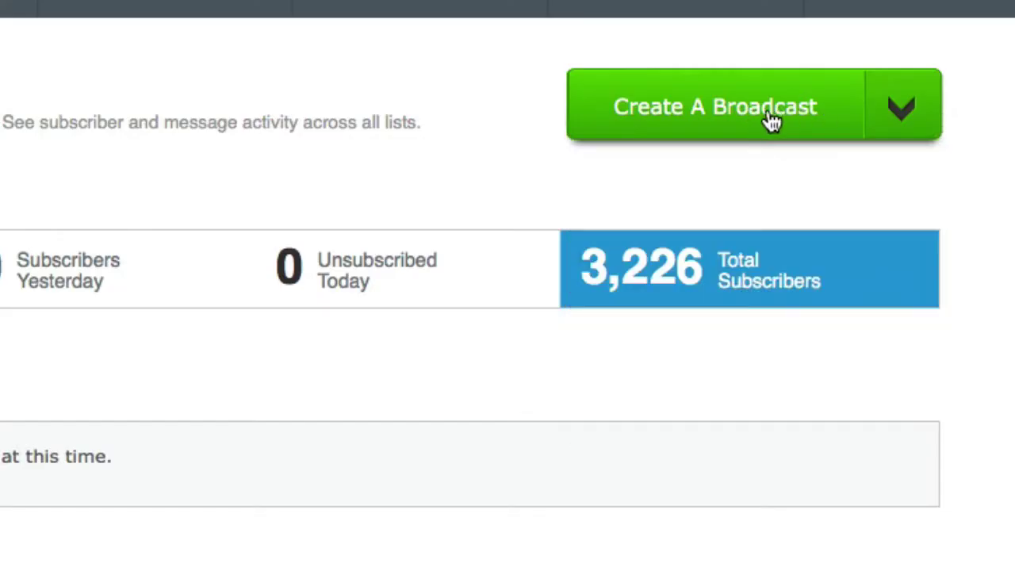
Step: Show the Create A Broadcast options, including Code Your Own HTML
left_click(929, 125)
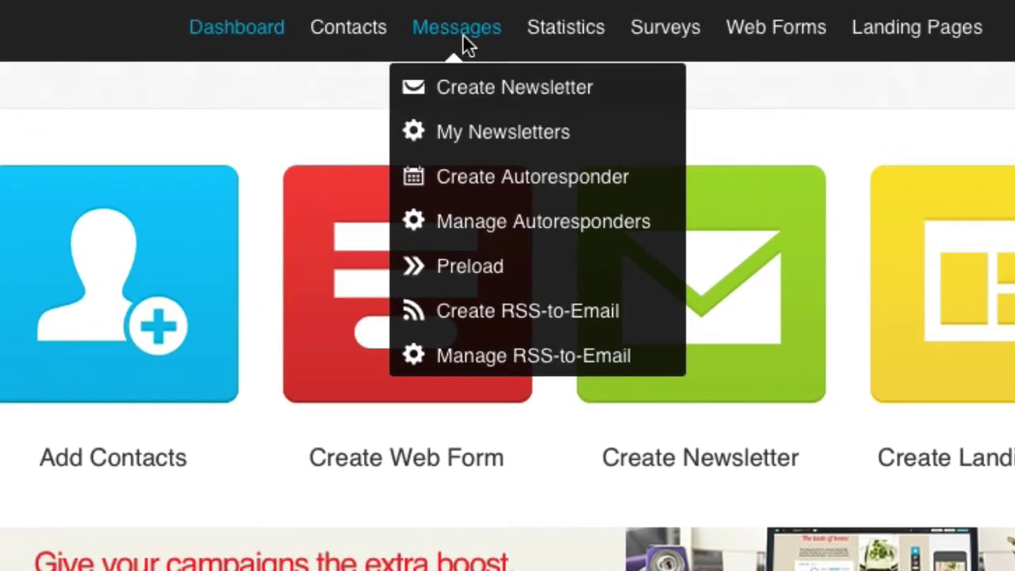
Step: Return to GetResponse's Create Newsletter page with its email creator and HTML editor choices
left_click(487, 93)
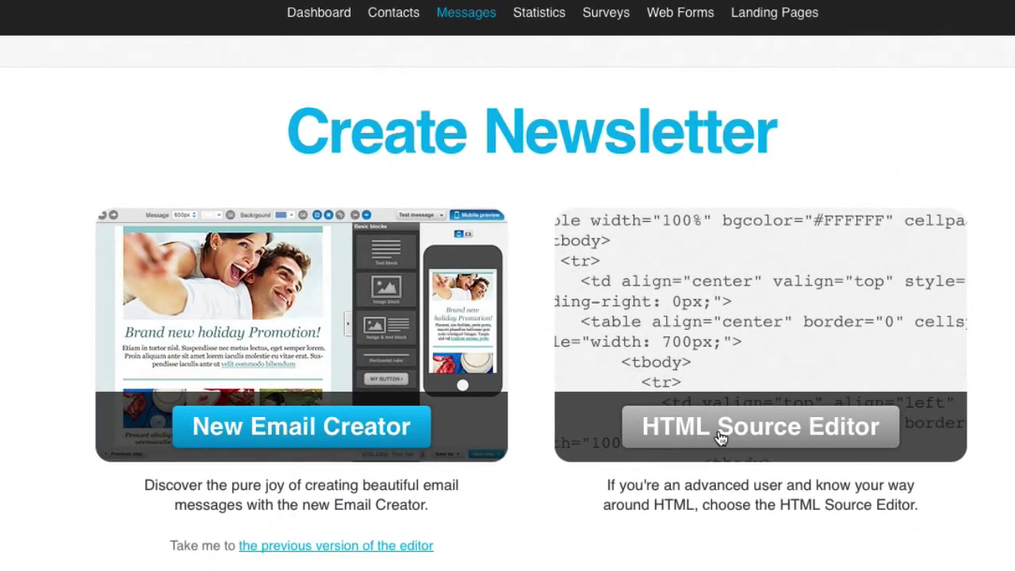